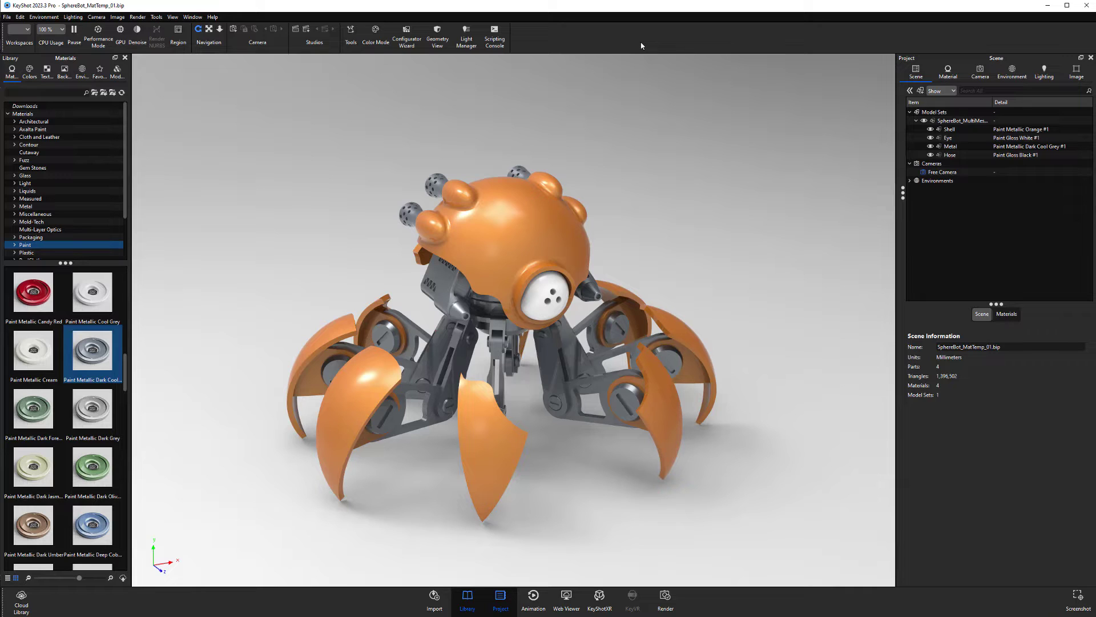
Step: Auto-create material template 'Template 1' from scene materials, authored by Floyd, described 'Beep Bop Boop'
left_click(350, 37)
left_click(367, 203)
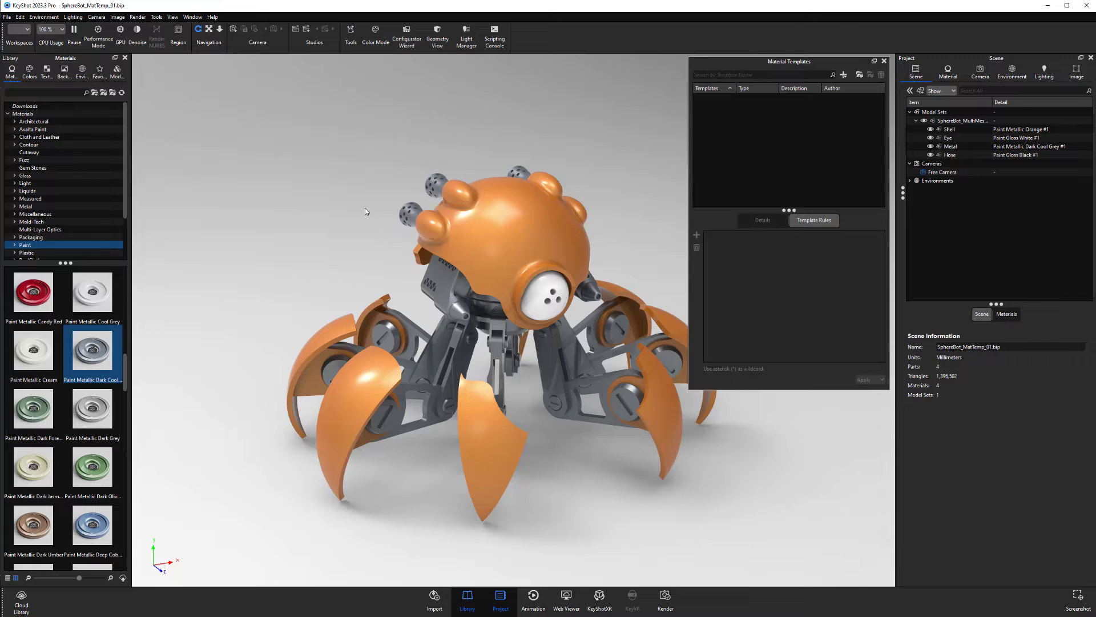
left_click(844, 76)
mouse_move(879, 85)
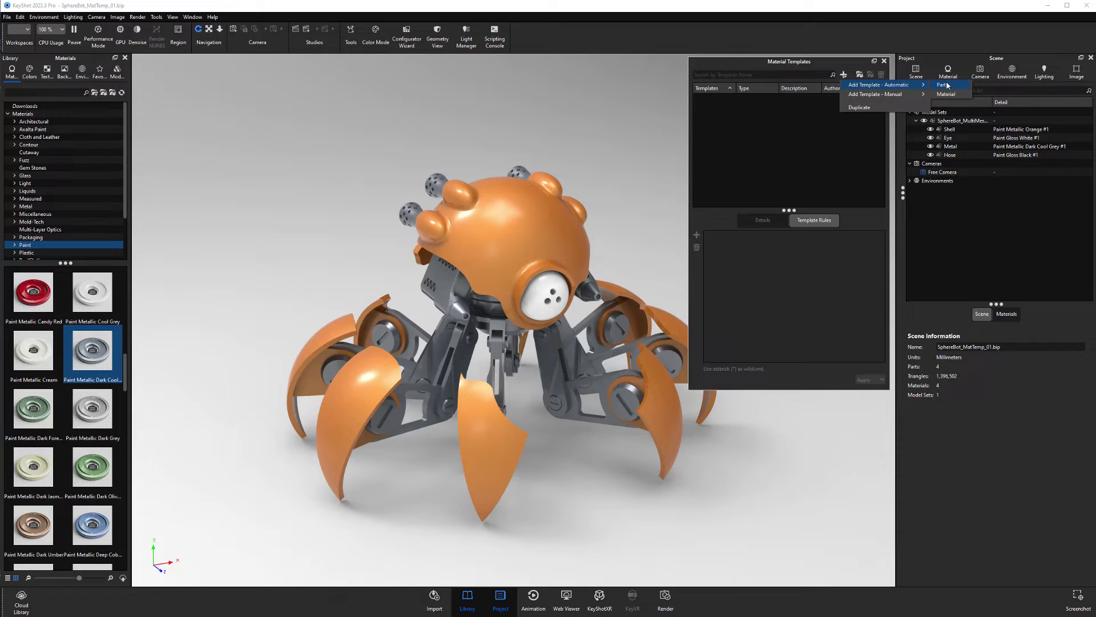
left_click(948, 95)
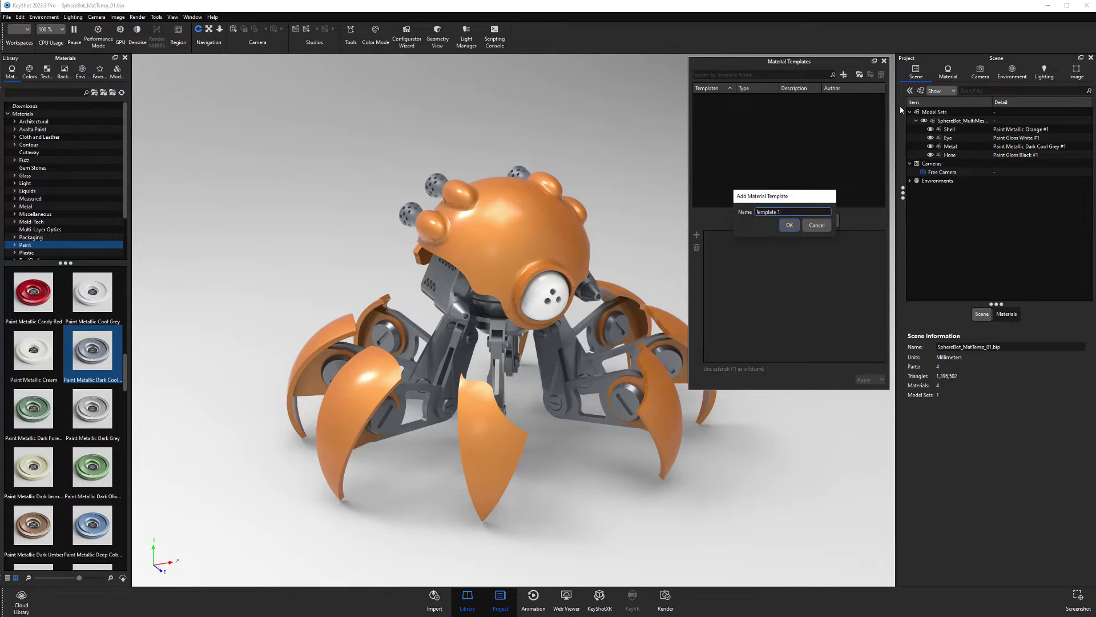
left_click(786, 225)
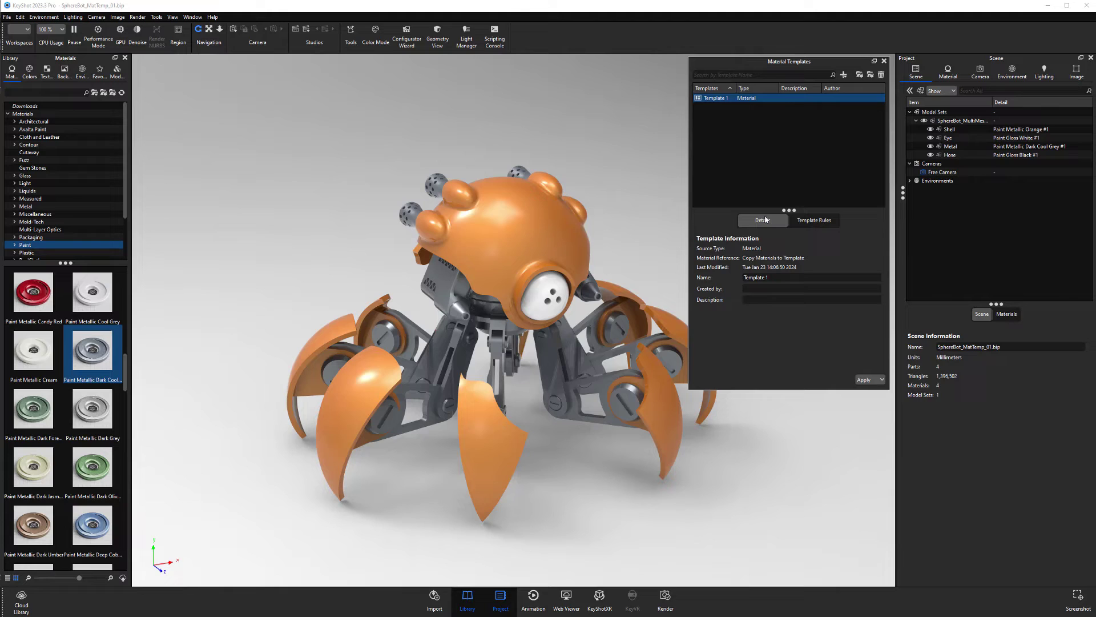
left_click(755, 288)
type("loyd")
key("Tab")
type("Beep Bop")
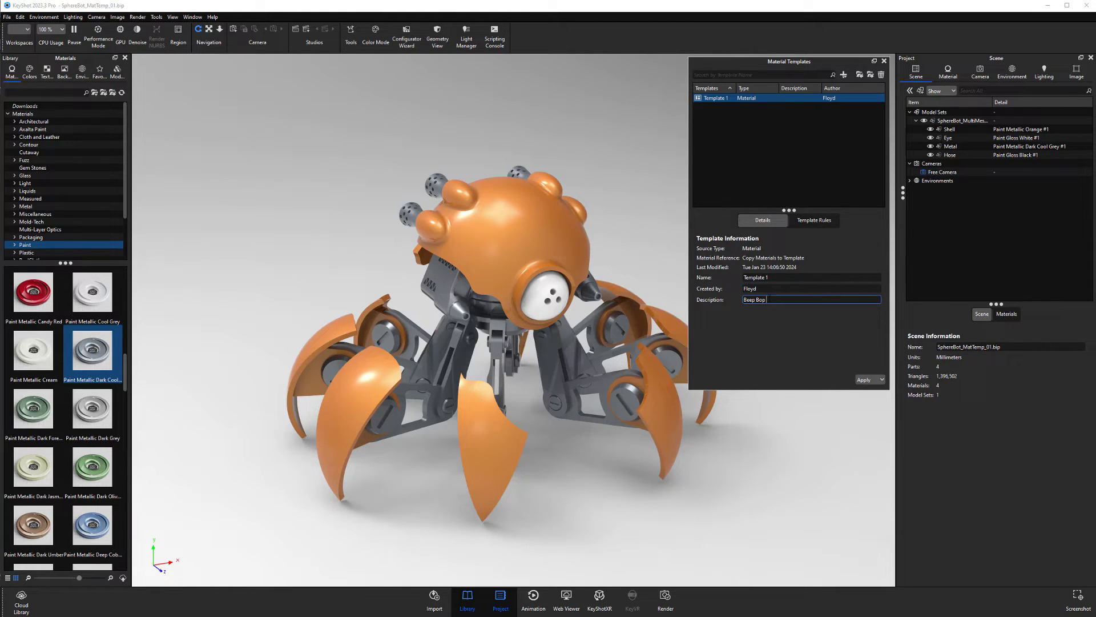
type(" Bnop")
Step: Show Template 1's Template Rules tab listing the Shell, Metal, Hose and Eye mappings
left_click(813, 221)
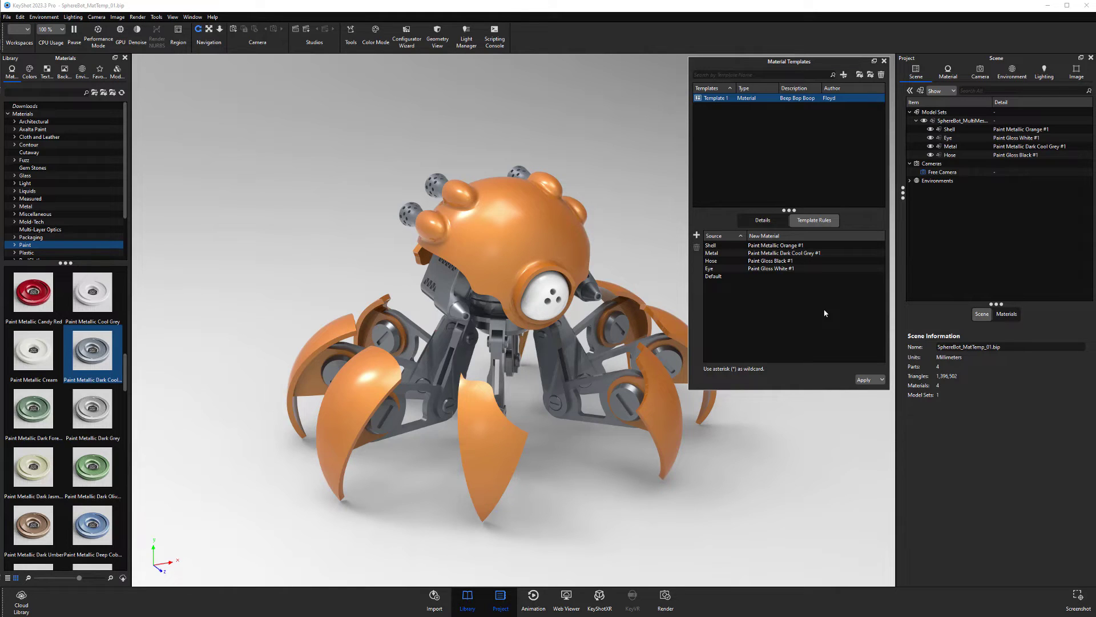
Step: Clear to a new untitled scene and import Sk8Bot_01.obj using material template Template 1
left_click(7, 17)
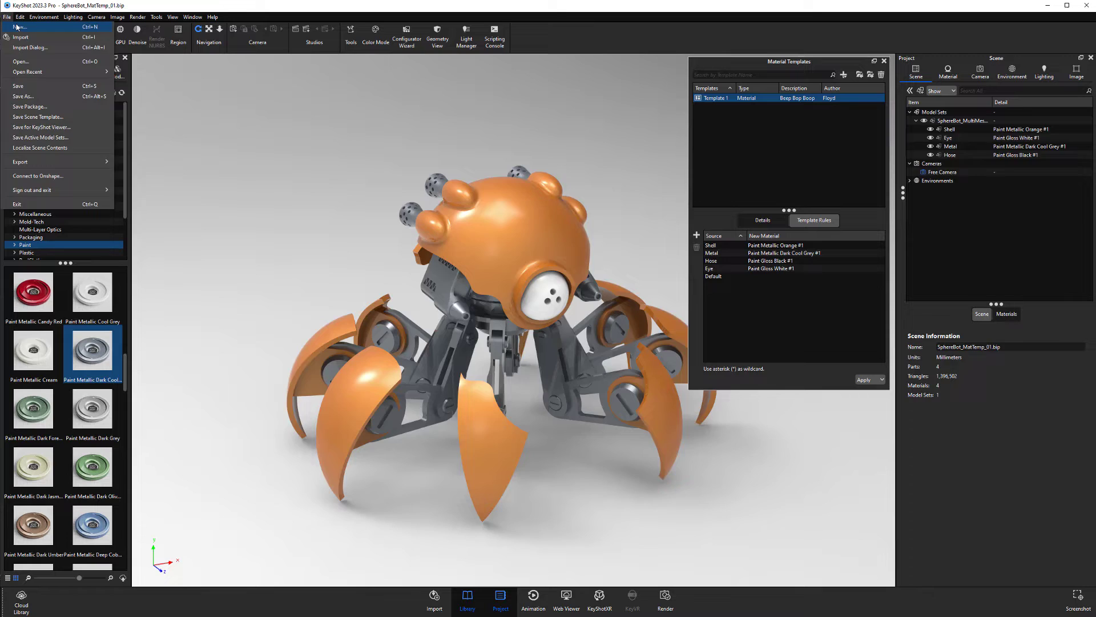
left_click(7, 17)
left_click(21, 39)
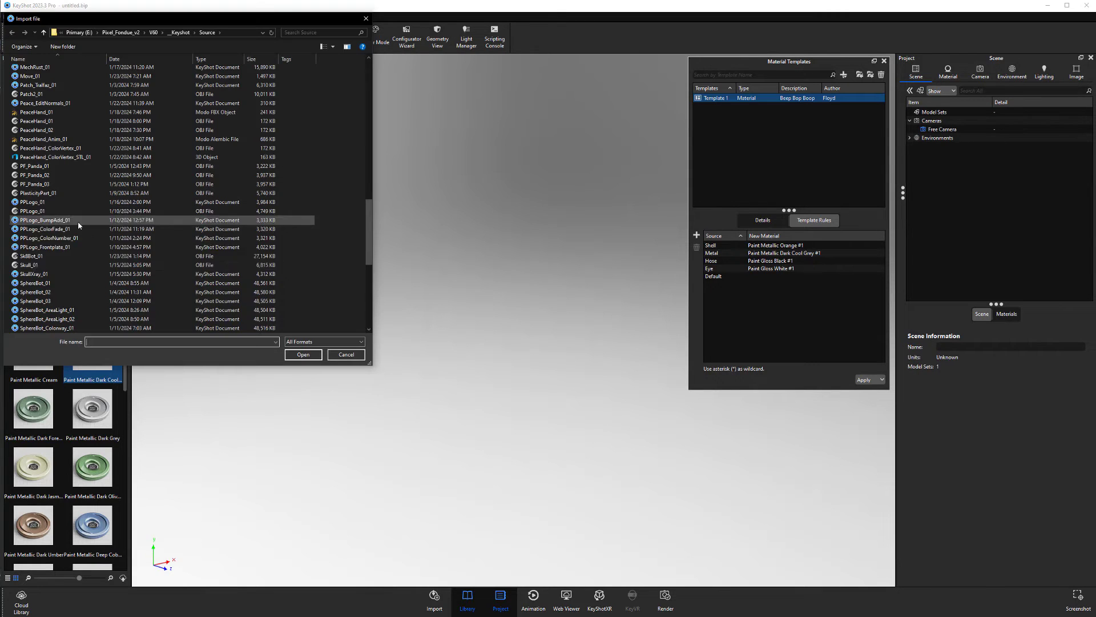
left_click(51, 255)
left_click(295, 355)
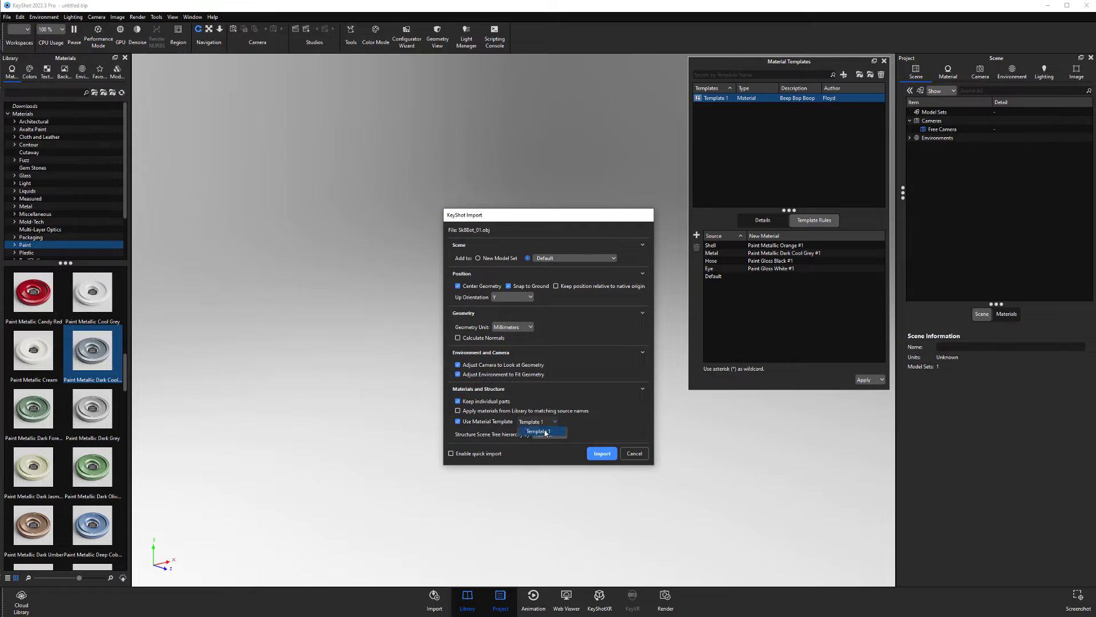
left_click(607, 454)
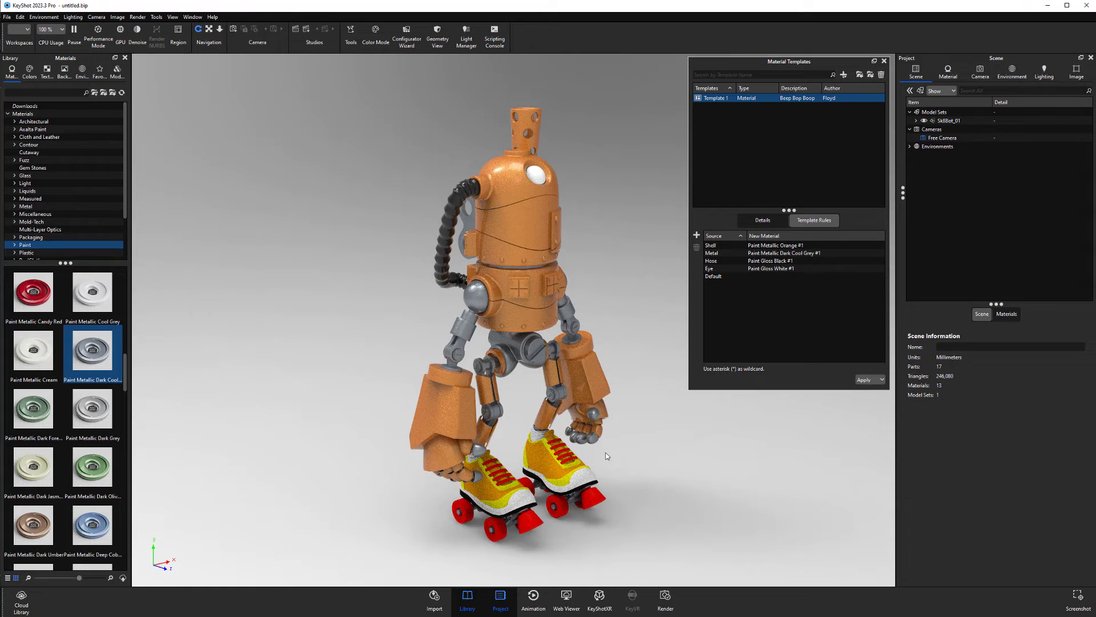
Step: Expand the Sk8Bot_01 scene node to list its Metal, Shell, Hose and Eye parts
left_click(916, 120)
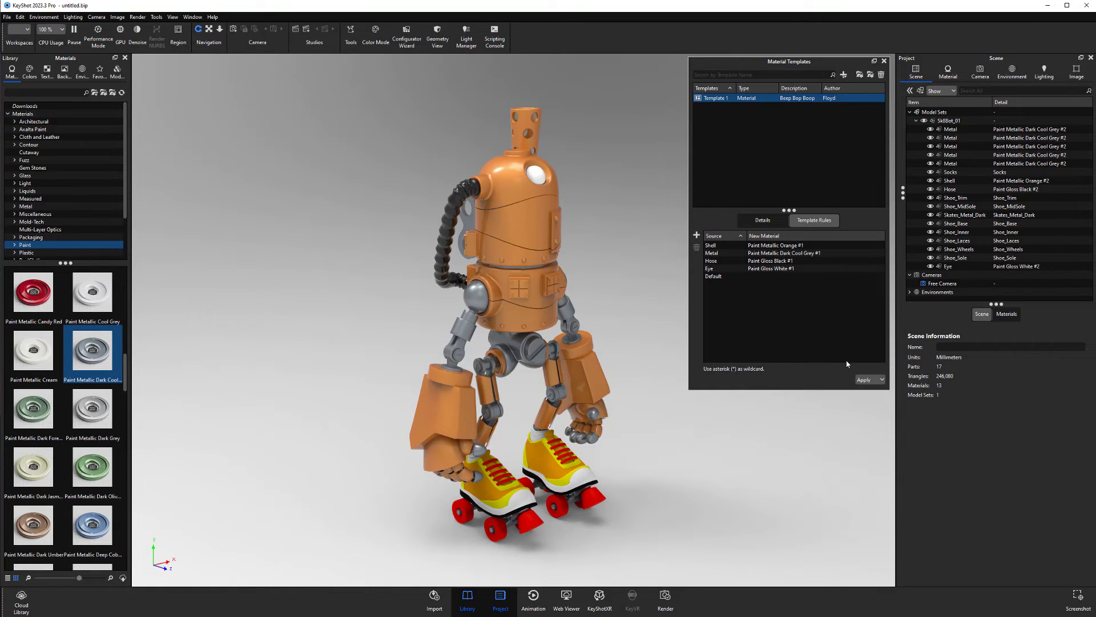
left_click(882, 379)
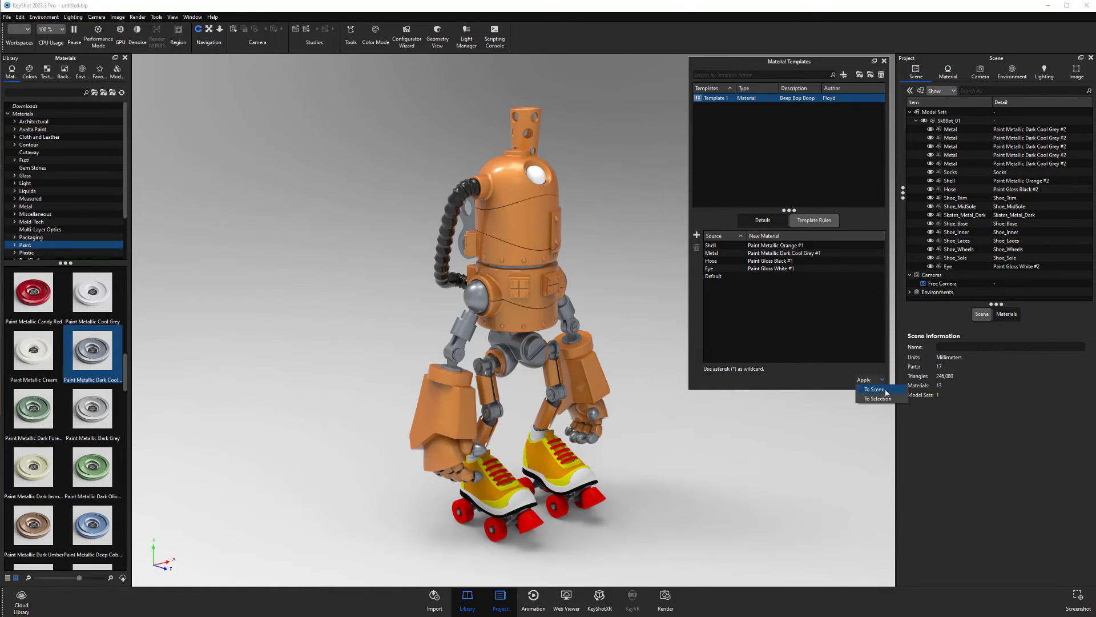
left_click(818, 381)
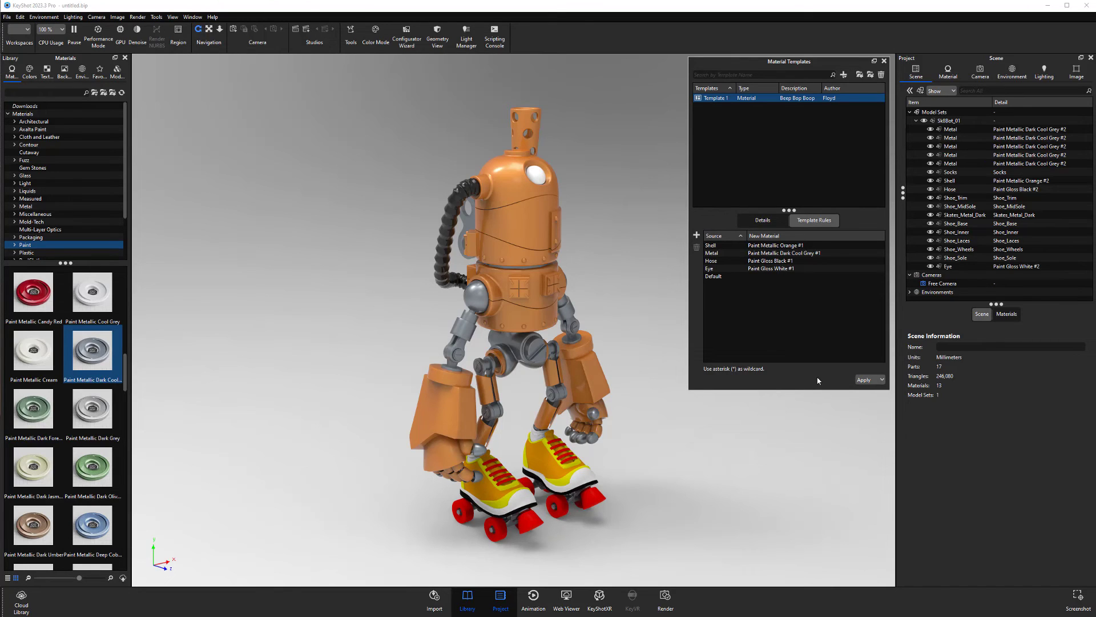